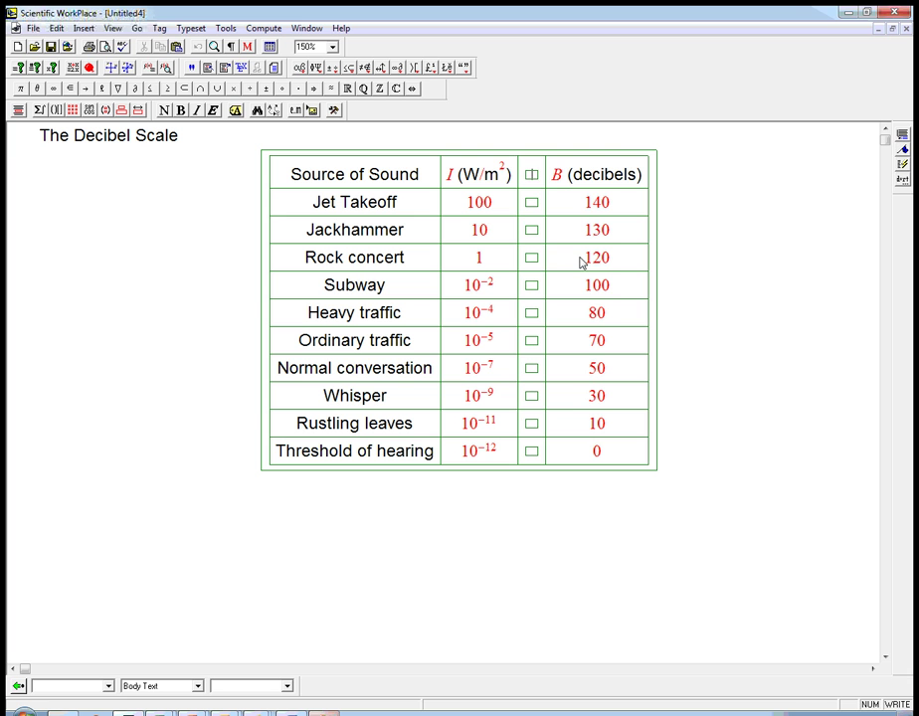
Head the third column 'log I' and enter 2, 1 and 0 for the top sources
{"action": "type", "text": "log "}
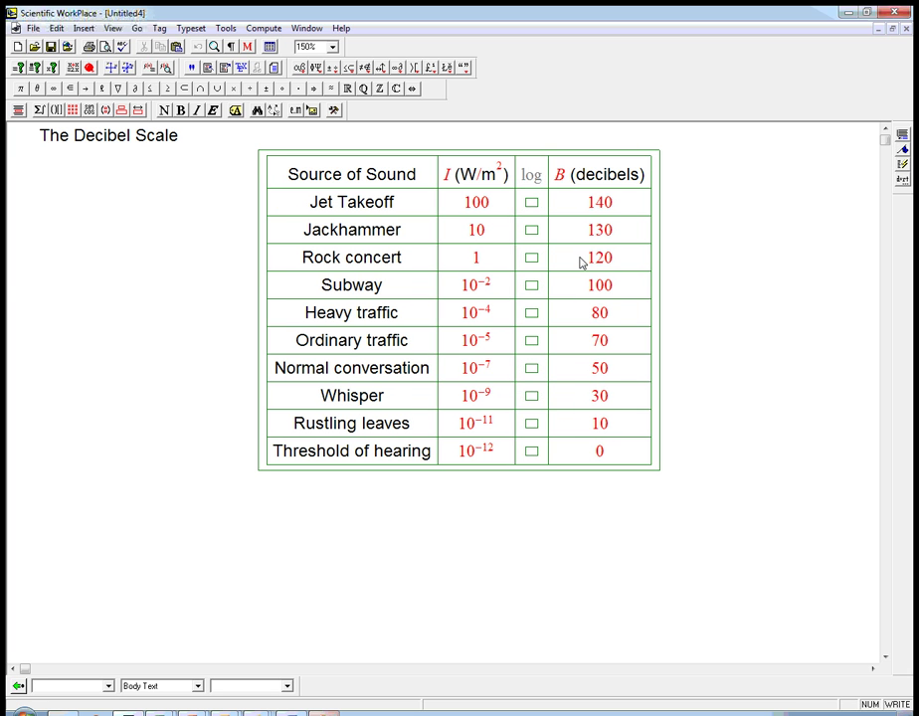
{"action": "type", "text": "I"}
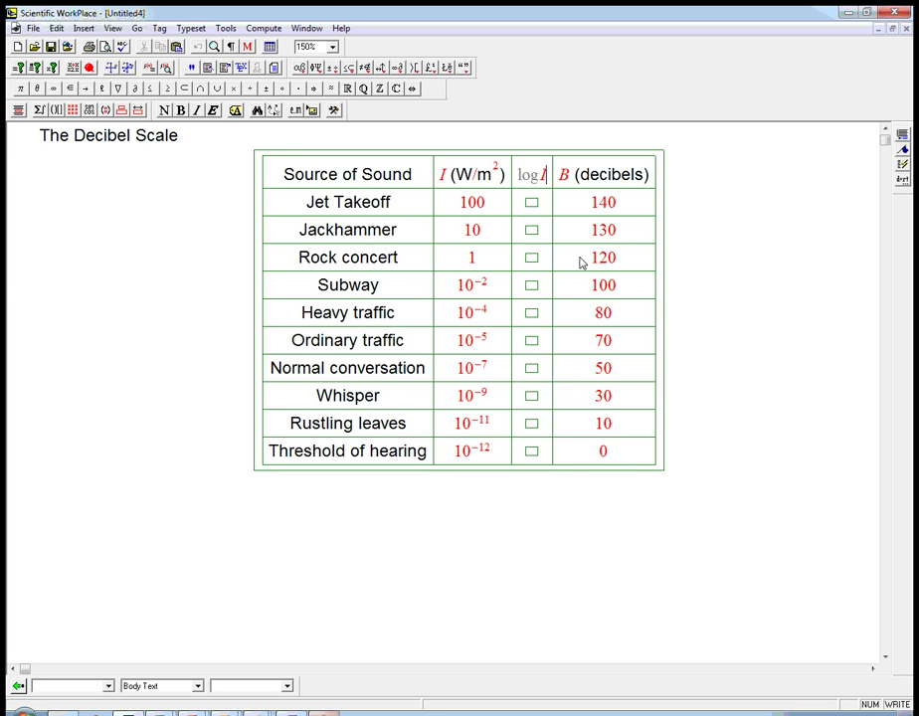
{"action": "key", "text": "Down"}
{"action": "type", "text": "2"}
{"action": "key", "text": "Down"}
{"action": "type", "text": "1"}
Fill the remaining log I cells with −2, −4, −5, −7, −9, −11 and −12
{"action": "key", "text": "Down"}
{"action": "type", "text": "0"}
{"action": "key", "text": "Down"}
{"action": "type", "text": "-2-4"}
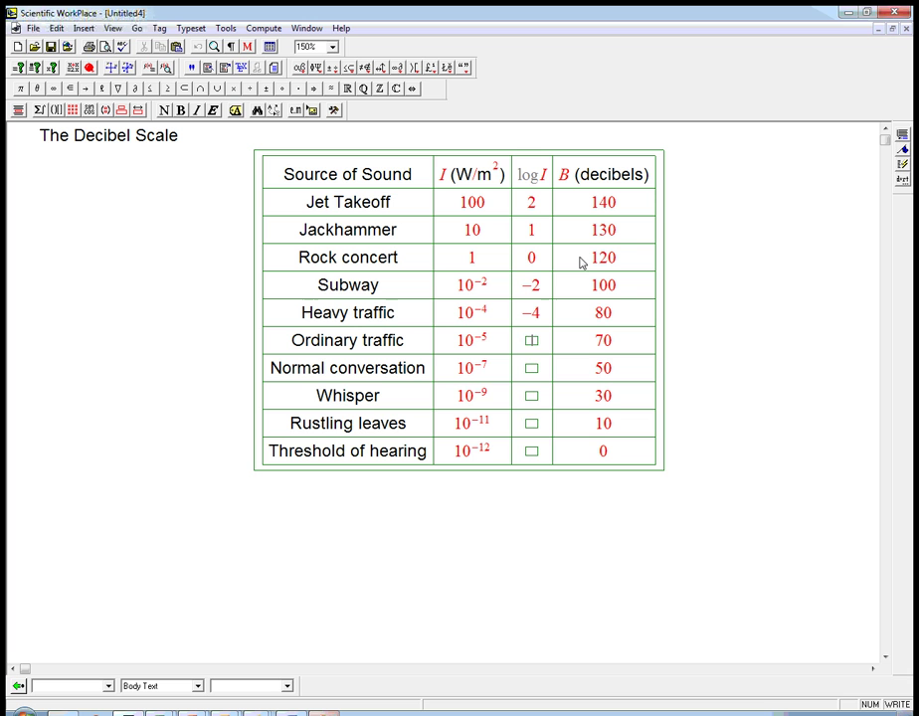
{"action": "type", "text": "-5"}
{"action": "key", "text": "Down"}
{"action": "type", "text": "-7"}
{"action": "key", "text": "Down"}
{"action": "type", "text": "-9"}
{"action": "key", "text": "Down"}
{"action": "type", "text": "-11"}
{"action": "key", "text": "Down"}
{"action": "type", "text": "-12"}
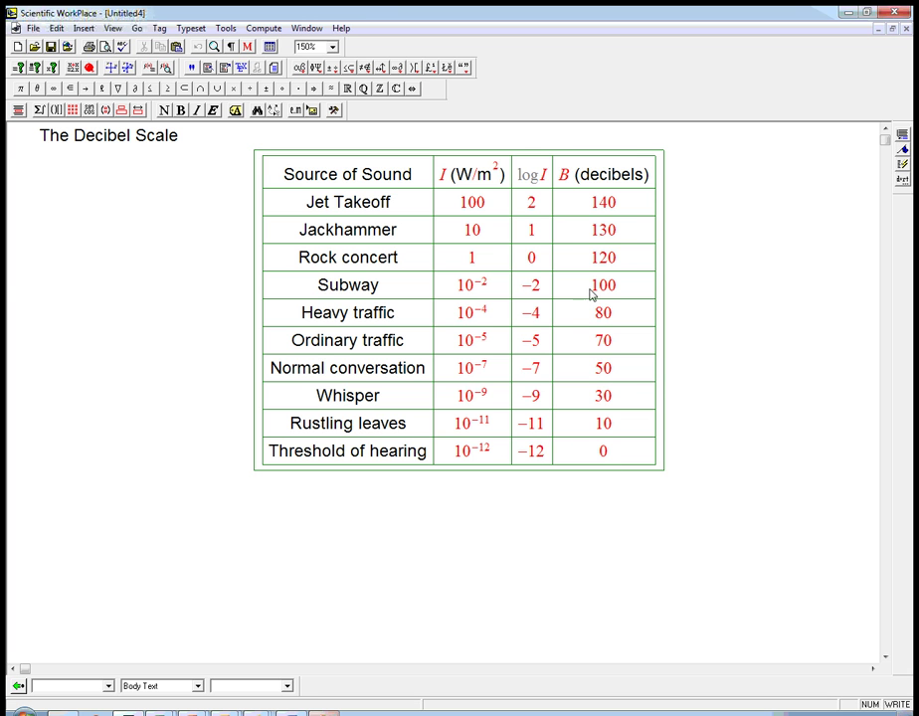
Under the table, create a centered display reading B = m log I + B₀ with an empty second row
{"action": "left_click", "coordinate": [644, 553]}
{"action": "key", "text": "ctrl+d"}
{"action": "type", "text": "B = logI"}
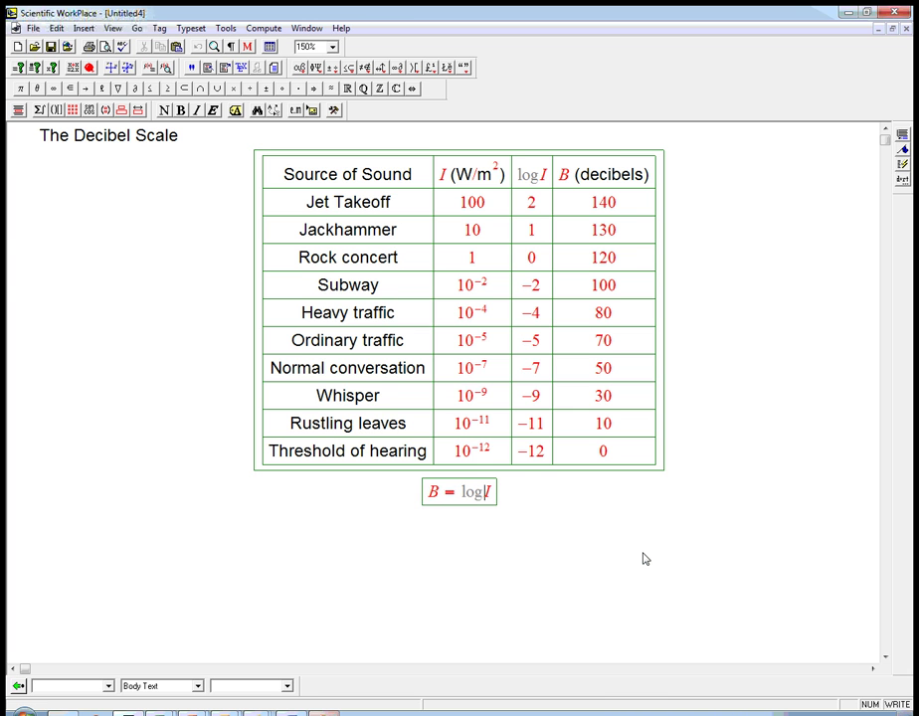
{"action": "key", "text": "Right"}
{"action": "type", "text": "m"}
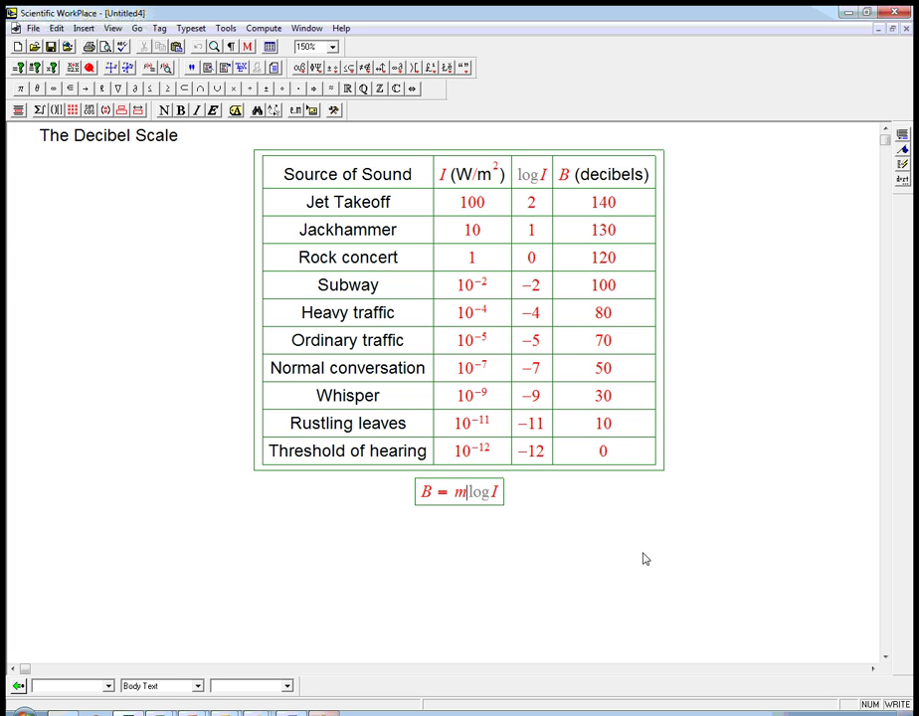
{"action": "key", "text": "End"}
{"action": "type", "text": "+ "}
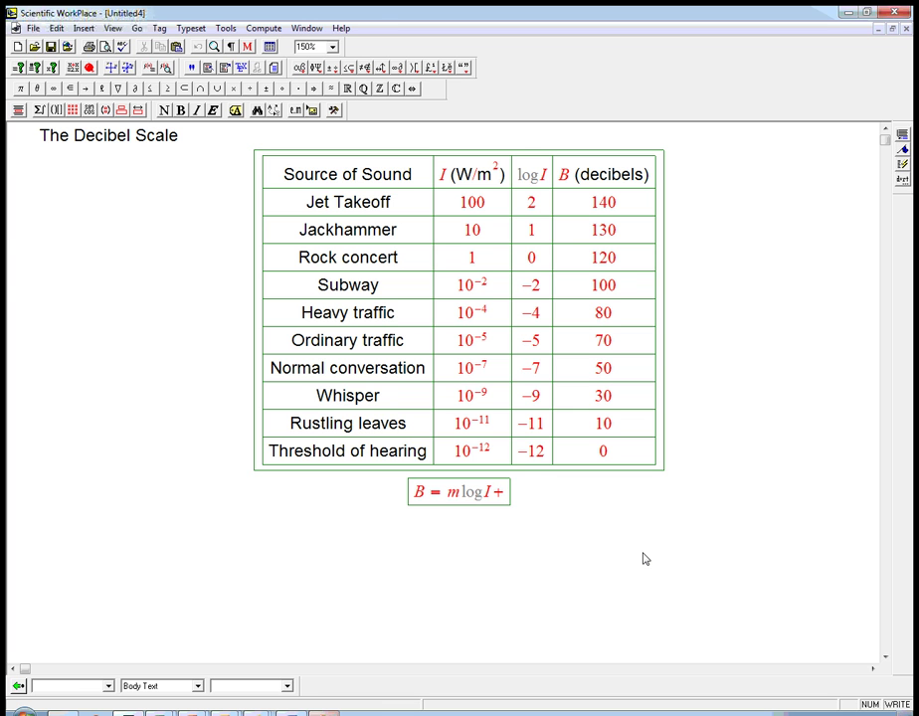
{"action": "type", "text": "b"}
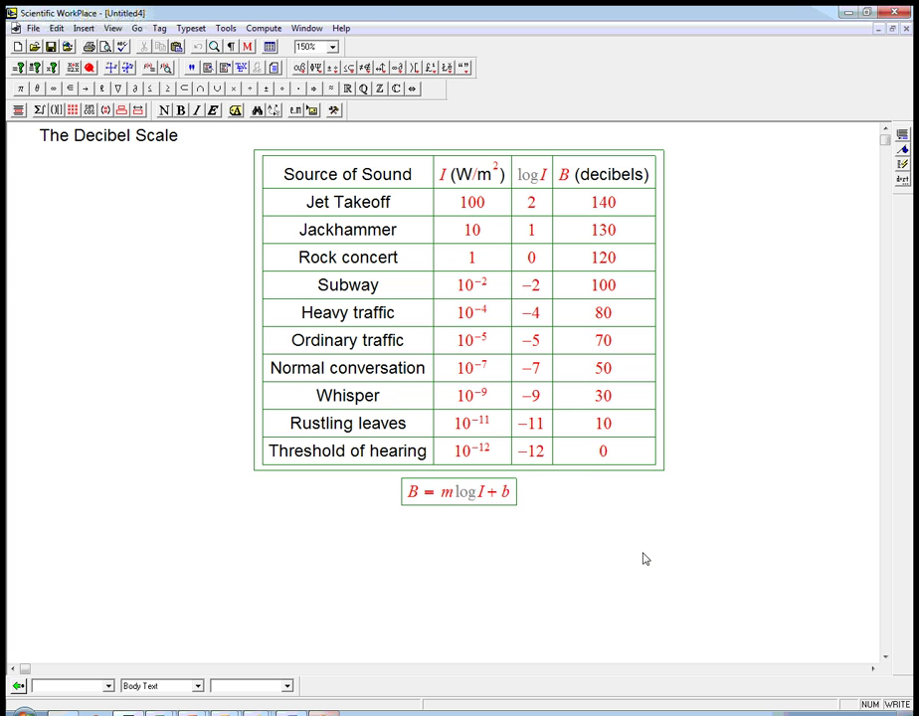
{"action": "key", "text": "BackSpace"}
{"action": "type", "text": "B"}
{"action": "key", "text": "ctrl+l"}
{"action": "type", "text": "0"}
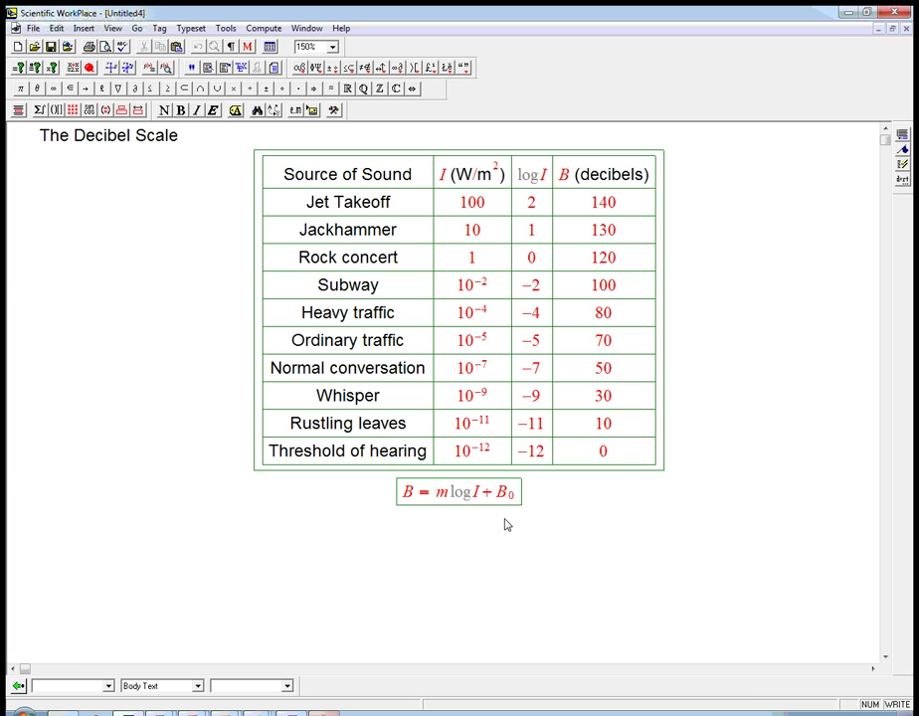
{"action": "key", "text": "Return"}
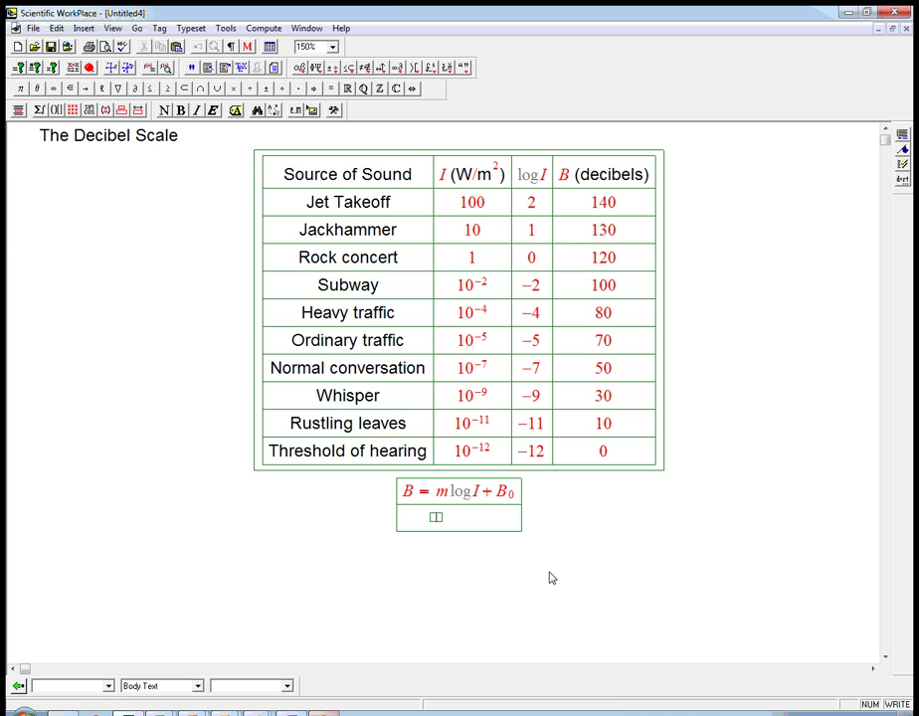
Add display rows m = 10 and B = 10 log I + B₀, ending on an empty row
{"action": "type", "text": "120 ="}
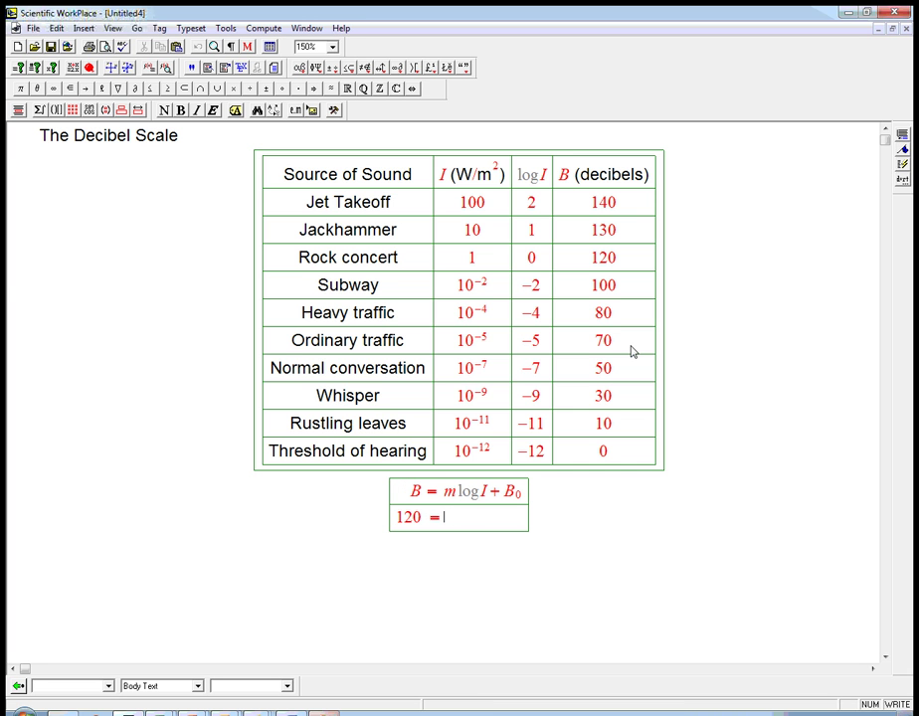
{"action": "key", "text": "BackSpace"}
{"action": "key", "text": "BackSpace"}
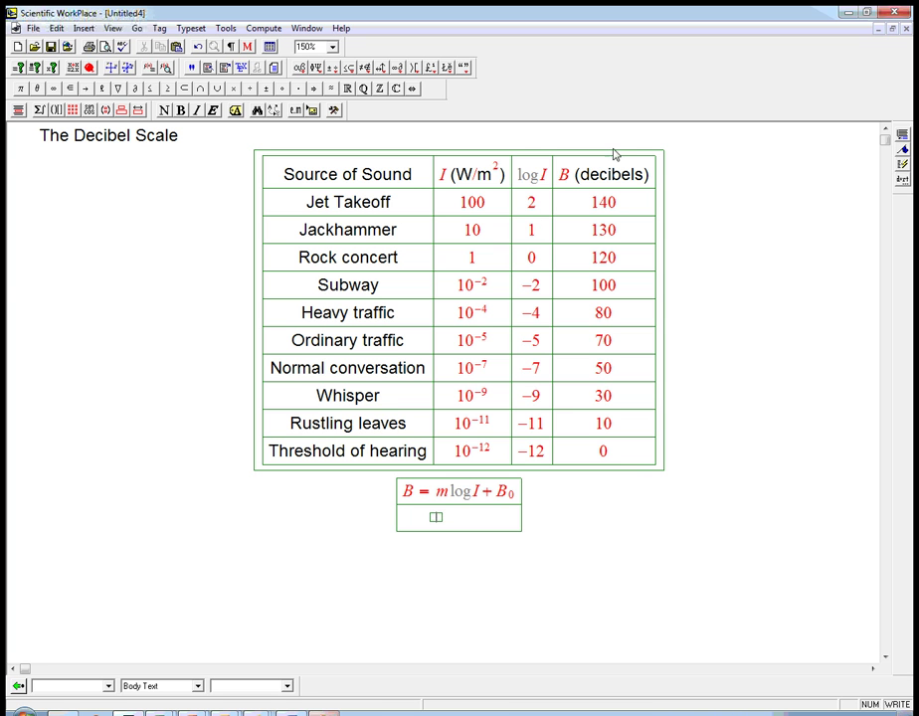
{"action": "type", "text": "m = "}
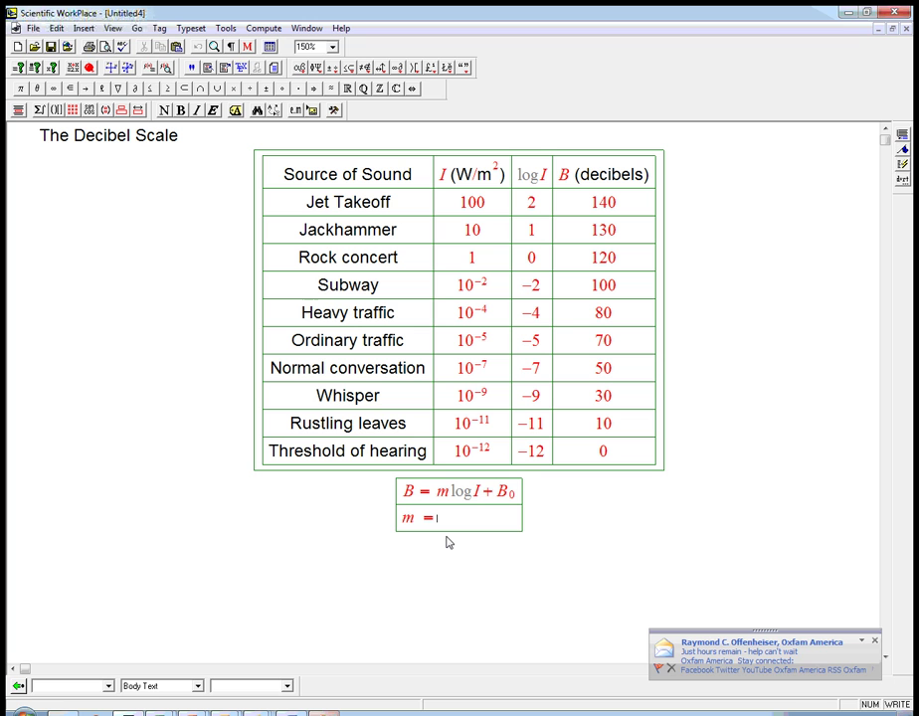
{"action": "type", "text": "10"}
{"action": "key", "text": "Return"}
{"action": "type", "text": "B = "}
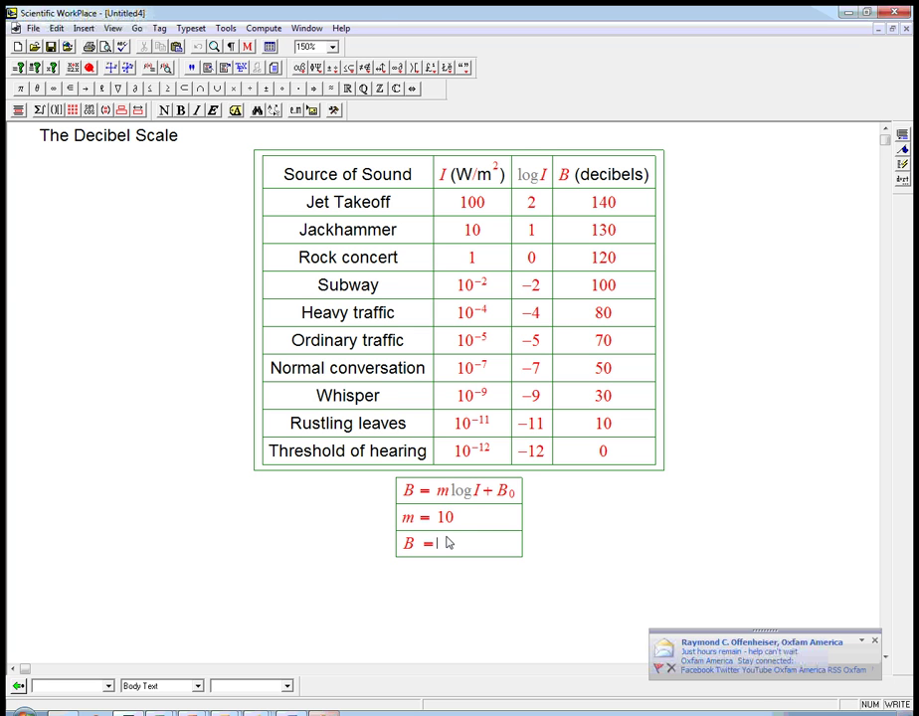
{"action": "type", "text": "10 log I "}
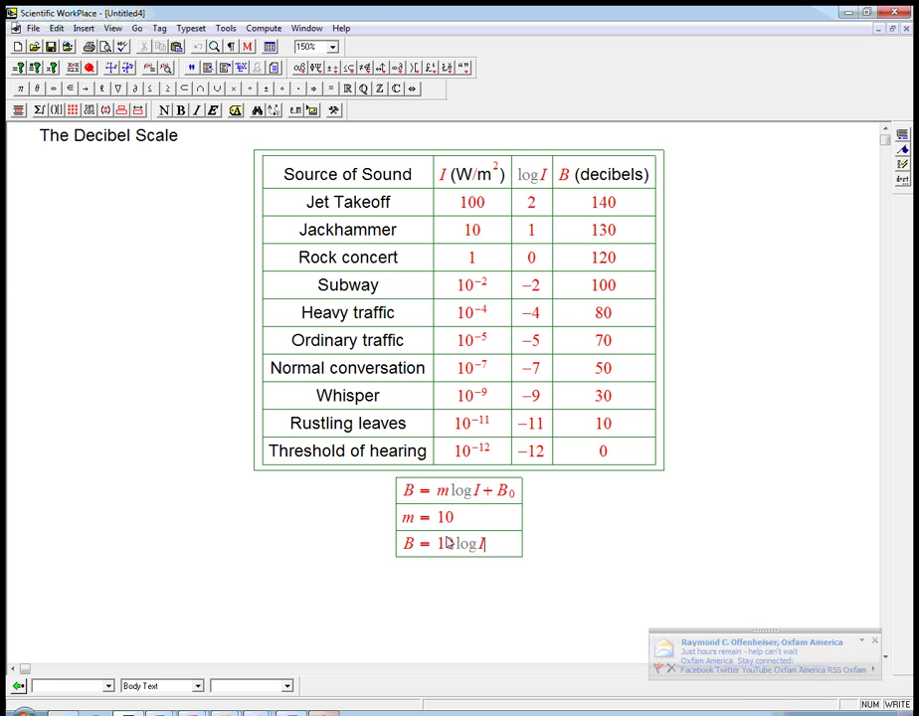
{"action": "type", "text": "+ B"}
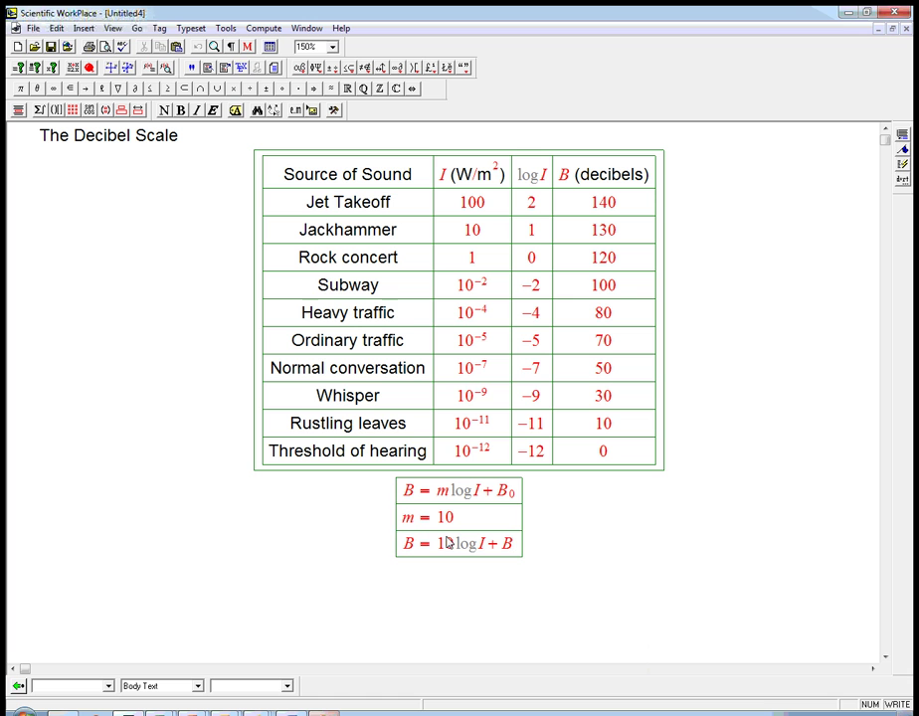
{"action": "key", "text": "ctrl+l"}
{"action": "type", "text": "0"}
{"action": "key", "text": "Return"}
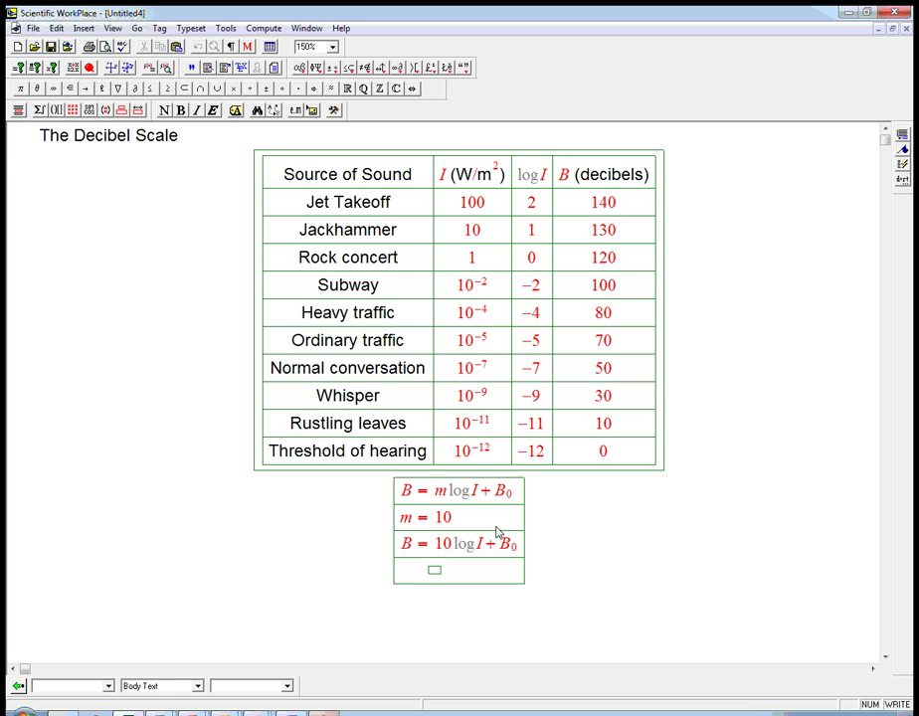
Enter the row 120 = 0 + B₀, then the row B = 10 log I + 120
{"action": "type", "text": "120 = 10"}
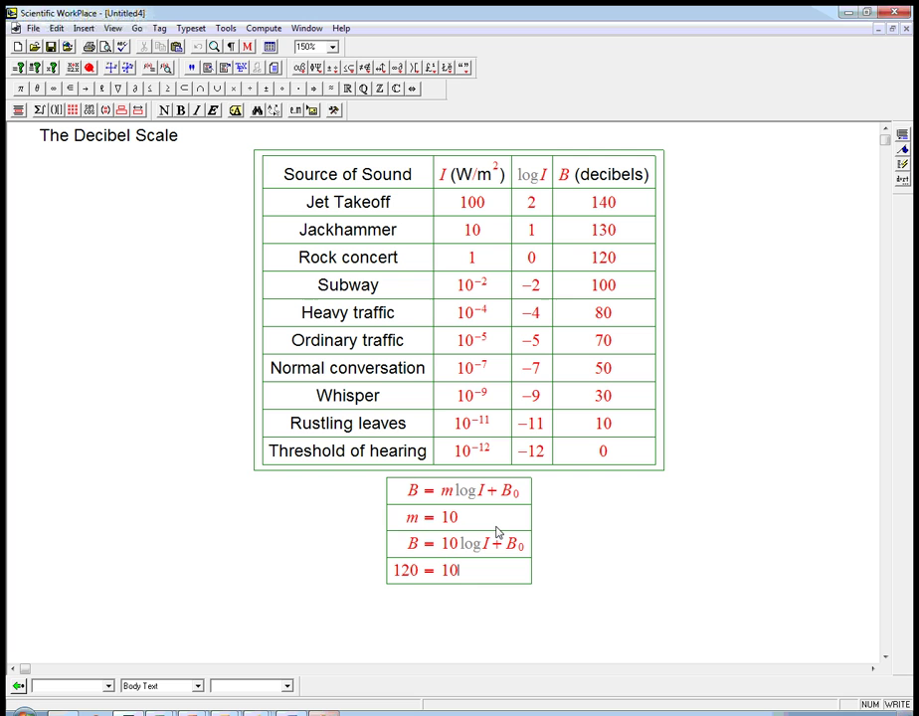
{"action": "key", "text": "BackSpace"}
{"action": "key", "text": "BackSpace"}
{"action": "type", "text": "0 + B"}
{"action": "key", "text": "ctrl+l"}
{"action": "type", "text": "0"}
{"action": "key", "text": "Return"}
{"action": "type", "text": "B = "}
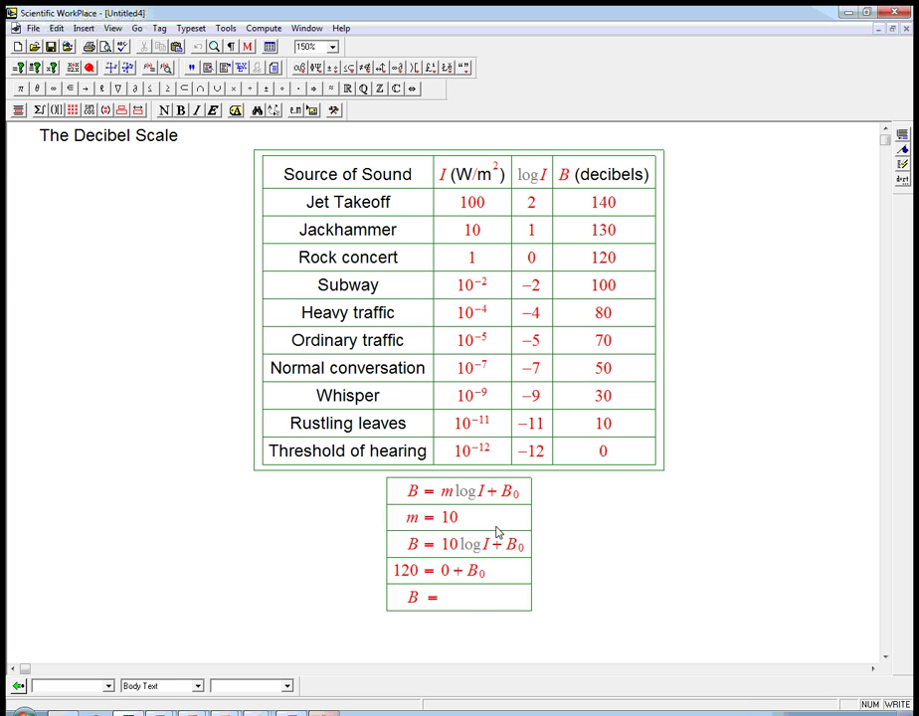
{"action": "type", "text": "10 log I + 120"}
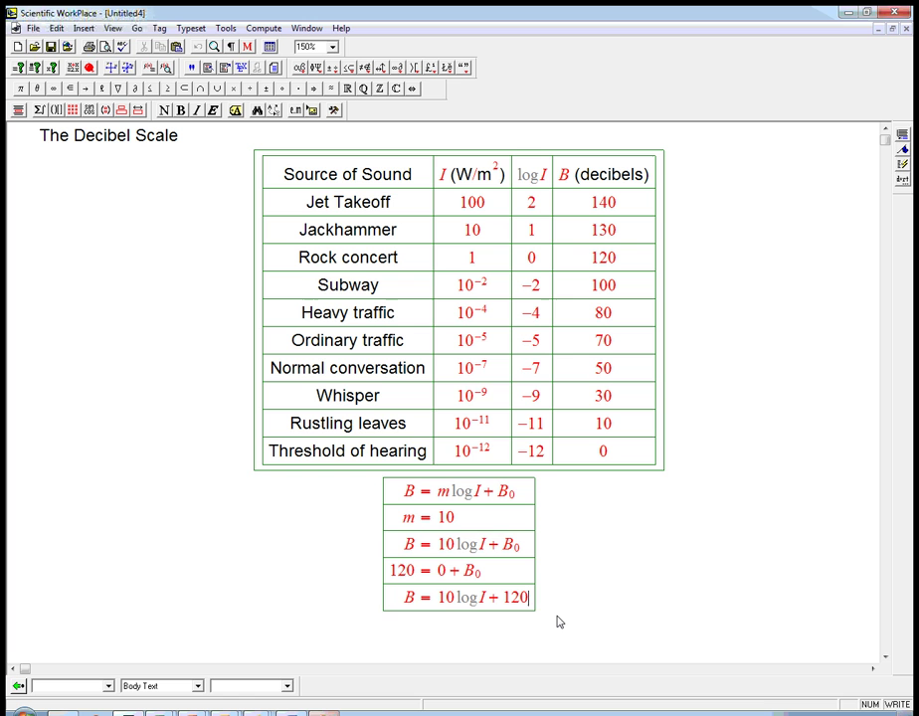
Add rows = 10(log I + 12) and = 10(log I + log 10¹²) below B = 10 log I + 120
{"action": "key", "text": "Return"}
{"action": "type", "text": "= "}
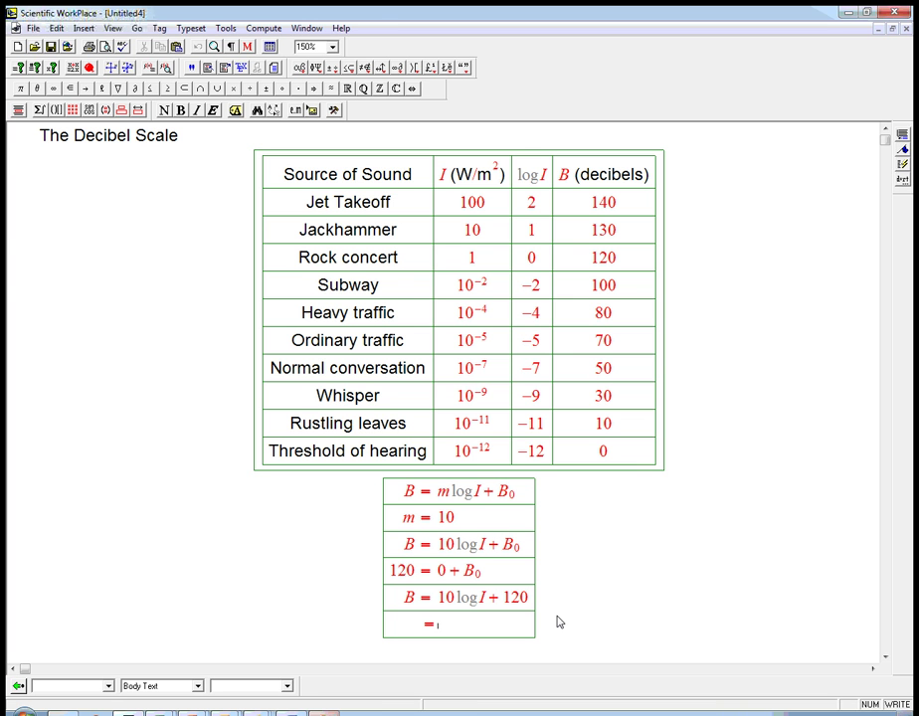
{"action": "type", "text": "10"}
{"action": "key", "text": "ctrl+9"}
{"action": "type", "text": "log I + 12"}
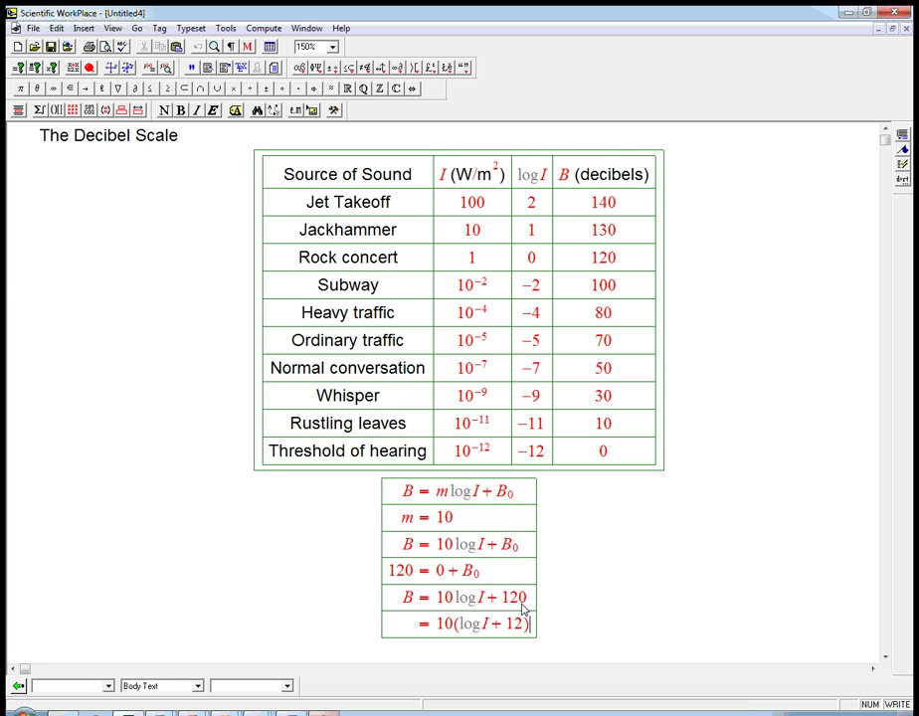
{"action": "key", "text": "Return"}
{"action": "type", "text": "="}
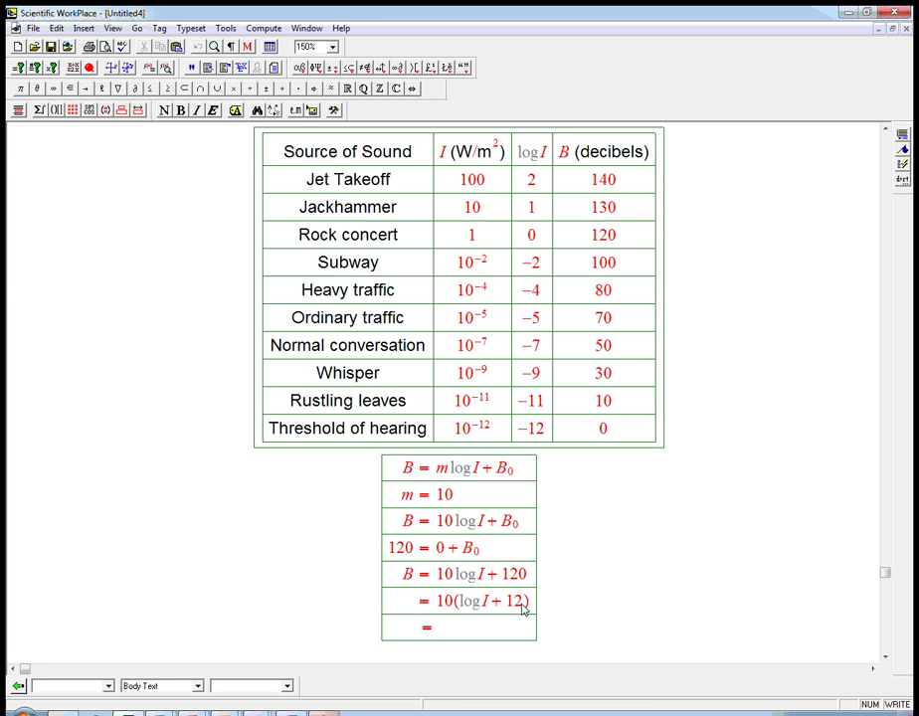
{"action": "type", "text": "10("}
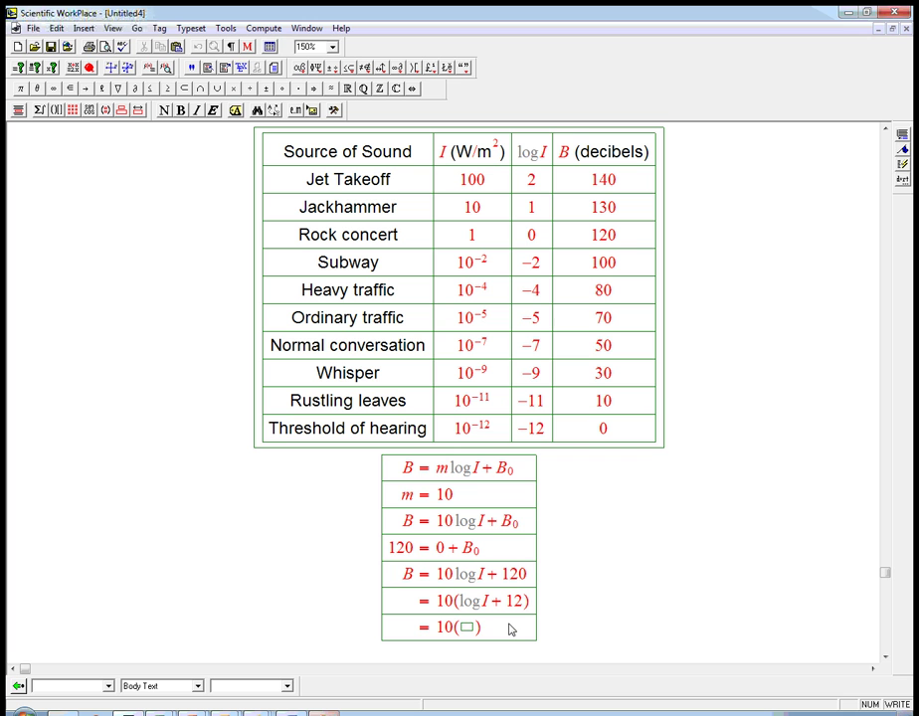
{"action": "type", "text": "logI+1"}
{"action": "type", "text": "ogI + log"}
{"action": "type", "text": "10"}
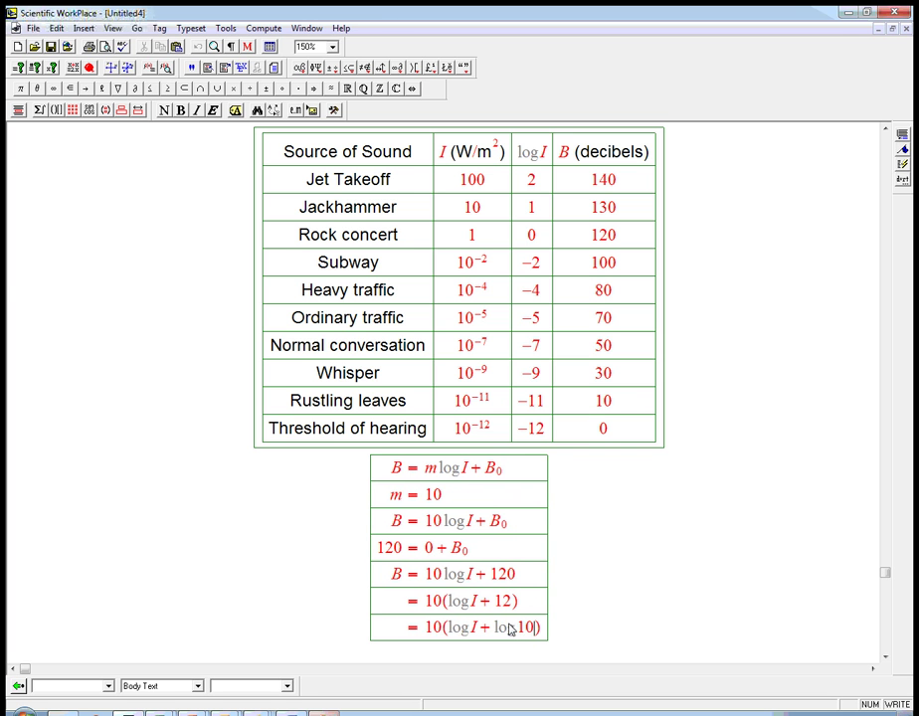
{"action": "key", "text": "ctrl+h"}
{"action": "type", "text": "12"}
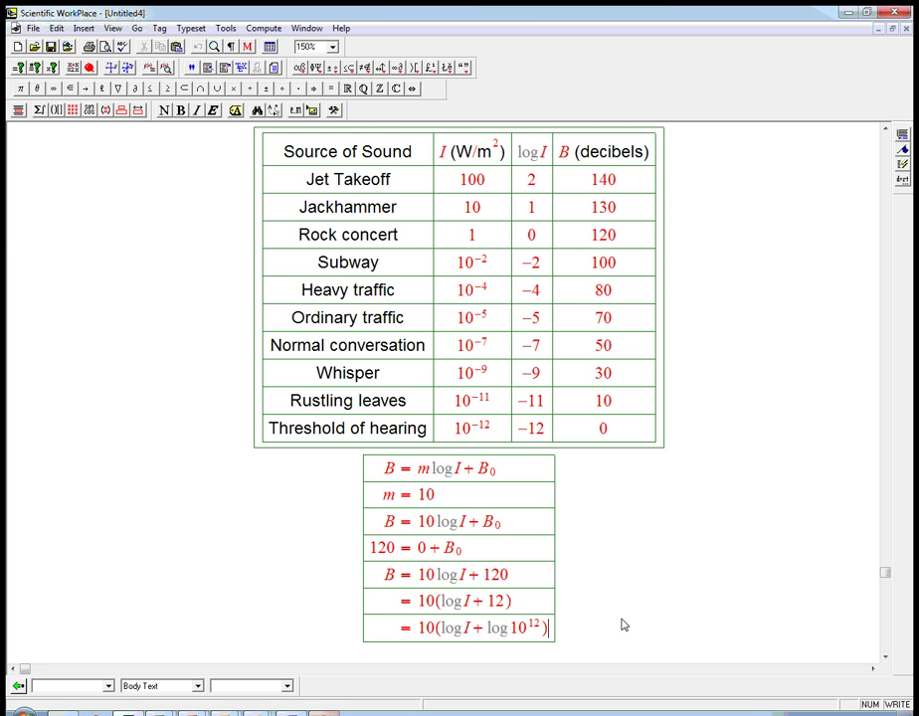
Add the row = 10 log(I · 10¹²) to the derivation
{"action": "key", "text": "Return"}
{"action": "type", "text": "= "}
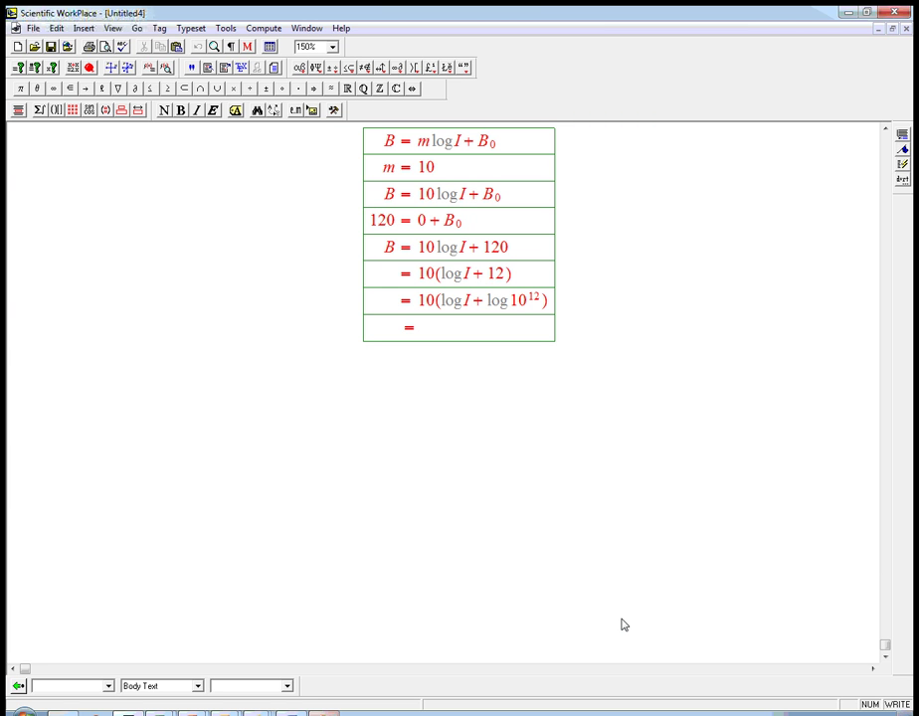
{"action": "type", "text": "10 log"}
{"action": "key", "text": "ctrl+9"}
{"action": "type", "text": "I * 10"}
{"action": "key", "text": "ctrl+h"}
{"action": "type", "text": "12"}
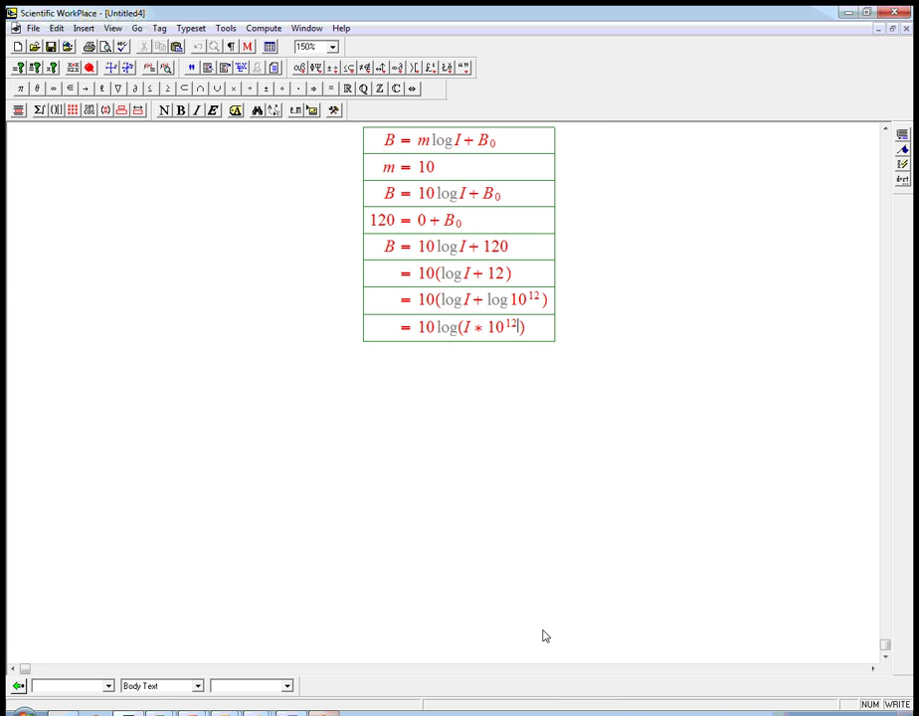
{"action": "key", "text": "Right"}
{"action": "key", "text": "Right"}
Add the row = 10 log(I/10⁻¹²) using a fraction with exponent −12
{"action": "key", "text": "Return"}
{"action": "type", "text": "= 10 "}
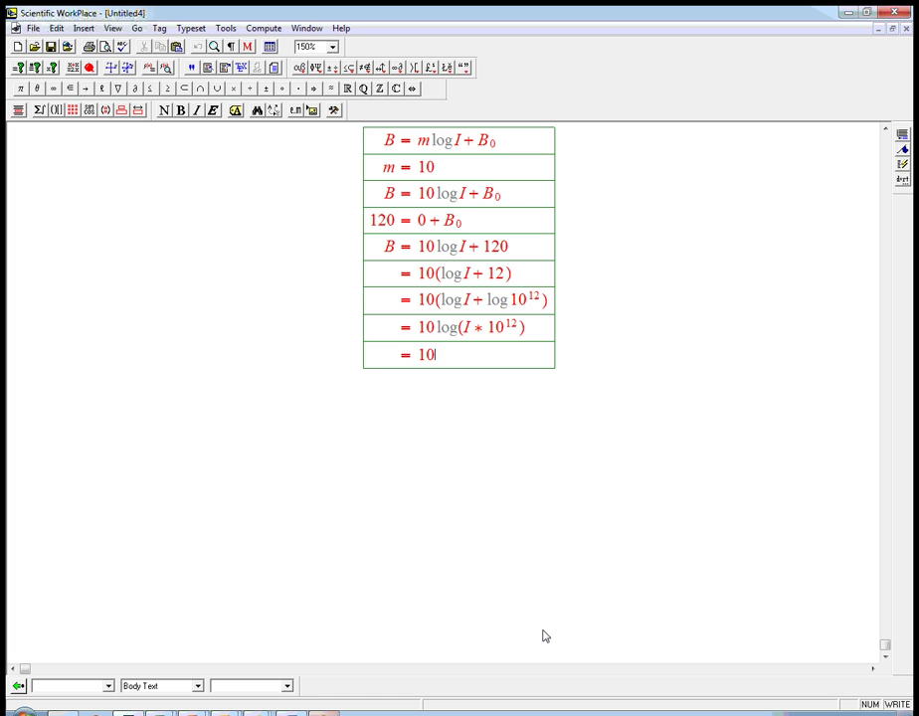
{"action": "type", "text": "log"}
{"action": "key", "text": "ctrl+9"}
{"action": "type", "text": "I"}
{"action": "key", "text": "shift+Left"}
{"action": "key", "text": "ctrl+f"}
{"action": "type", "text": "10"}
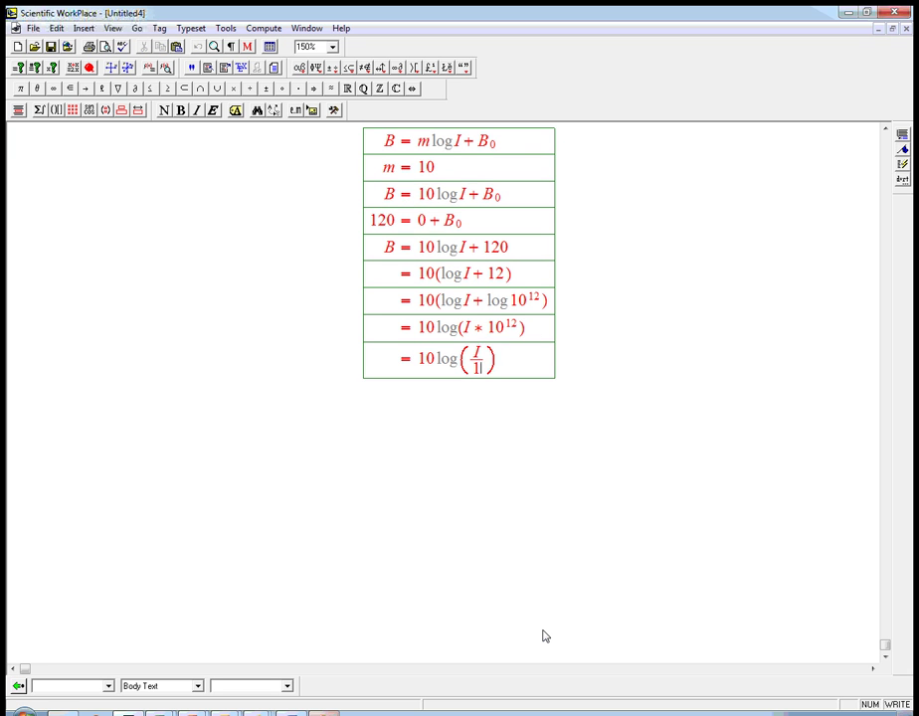
{"action": "key", "text": "ctrl+h"}
{"action": "type", "text": "-12"}
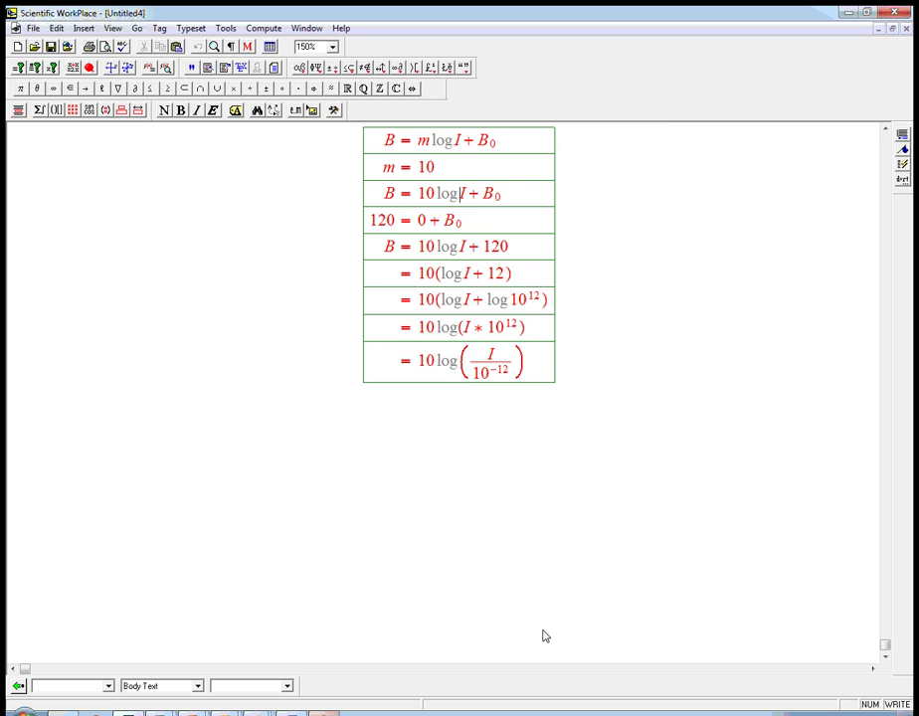
{"action": "key", "text": "Page_Up"}
{"action": "key", "text": "Page_Up"}
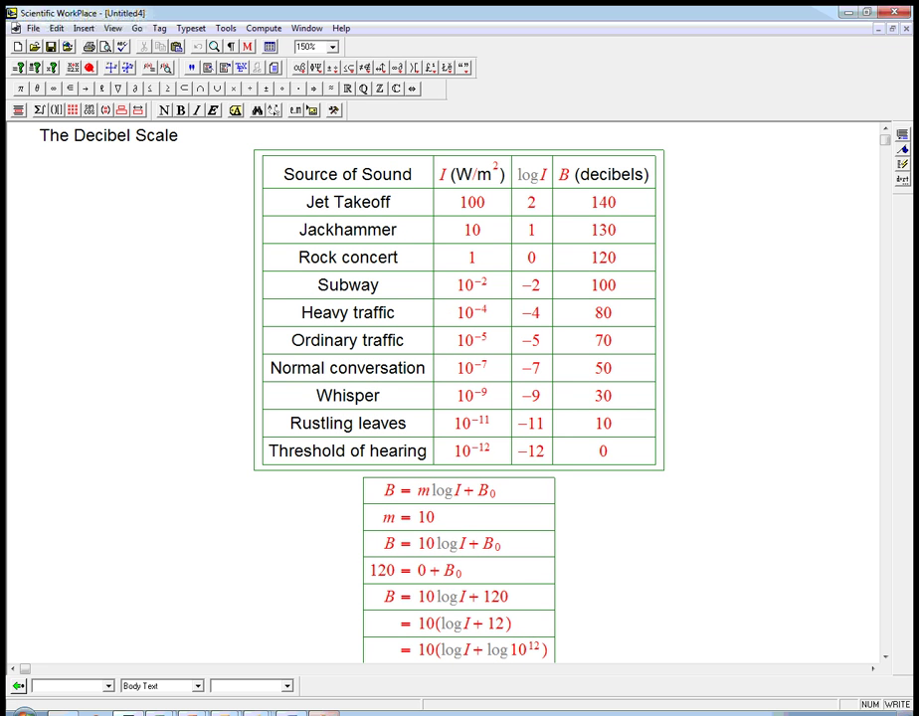
Cut the five derivation rows from B = 10 log I + 120 and paste them as a separate display
{"action": "left_click", "coordinate": [885, 657]}
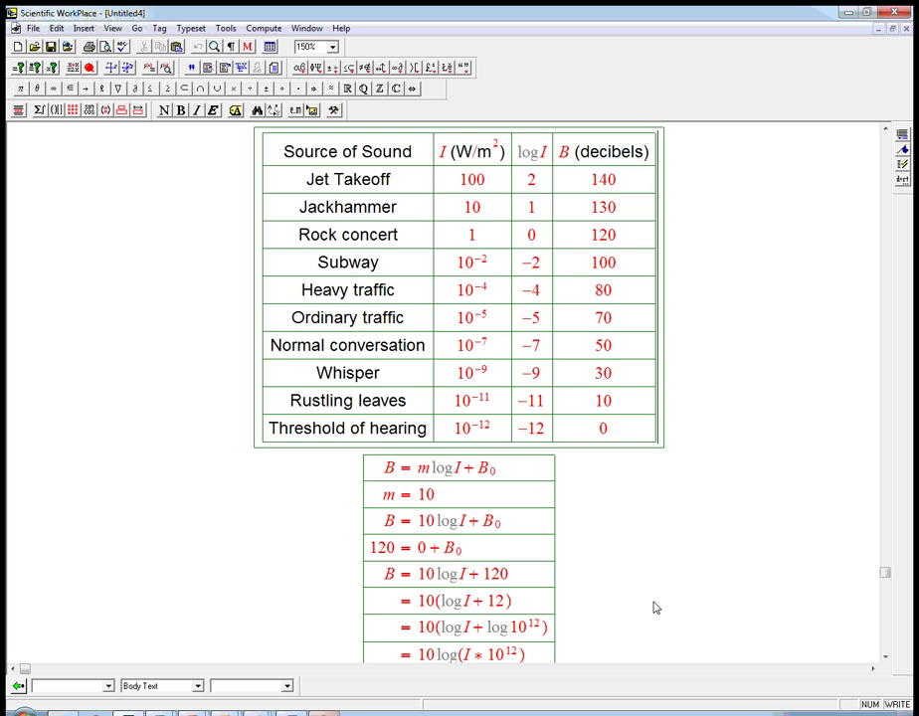
{"action": "left_click", "coordinate": [887, 652]}
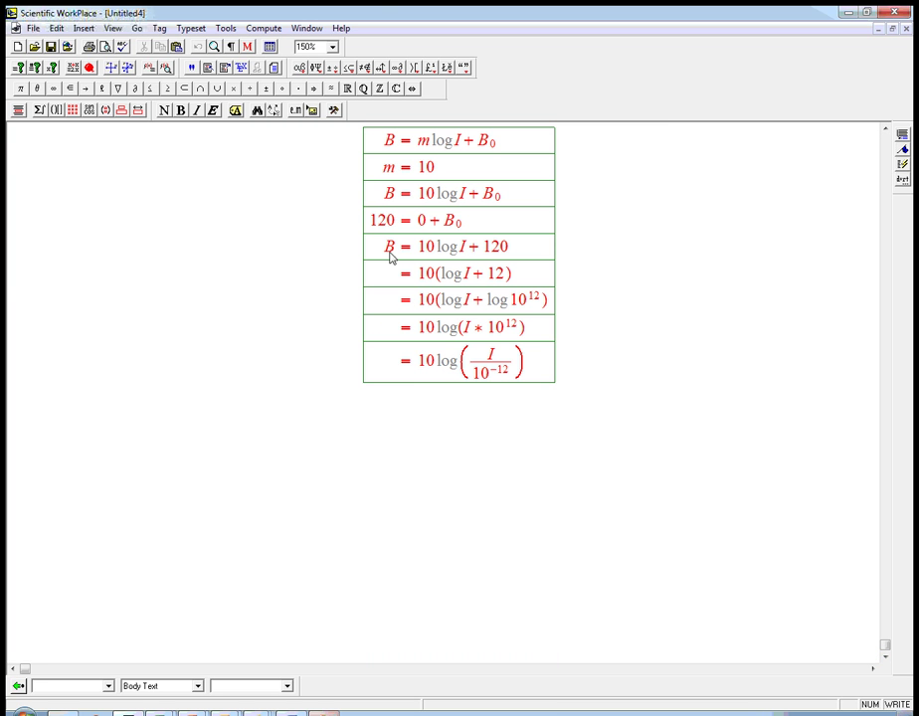
{"action": "left_click_drag", "start_coordinate": [388, 248], "coordinate": [522, 360]}
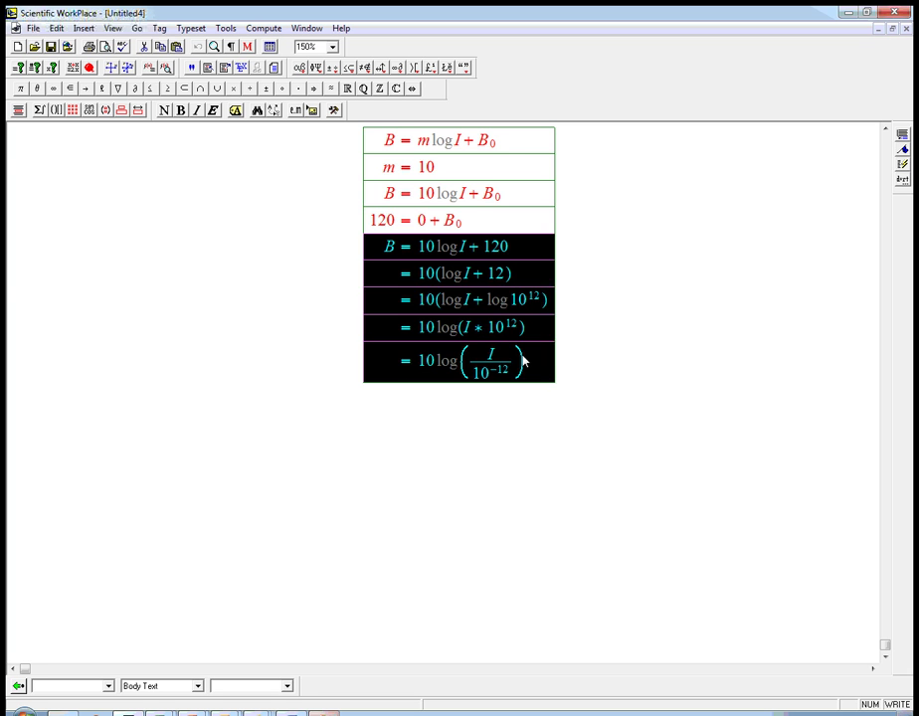
{"action": "key", "text": "Delete"}
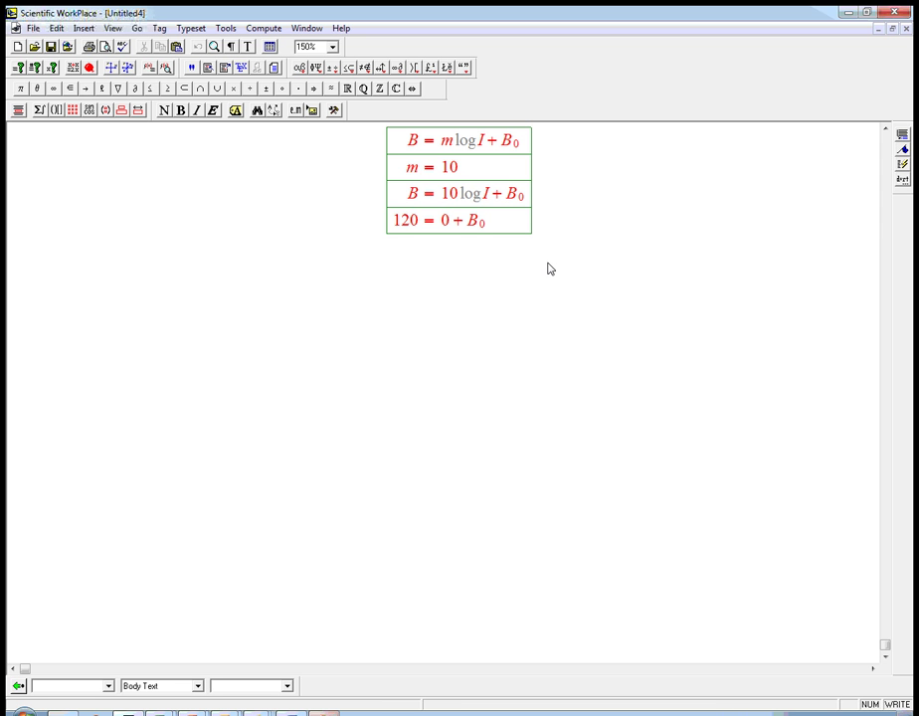
{"action": "key", "text": "ctrl+v"}
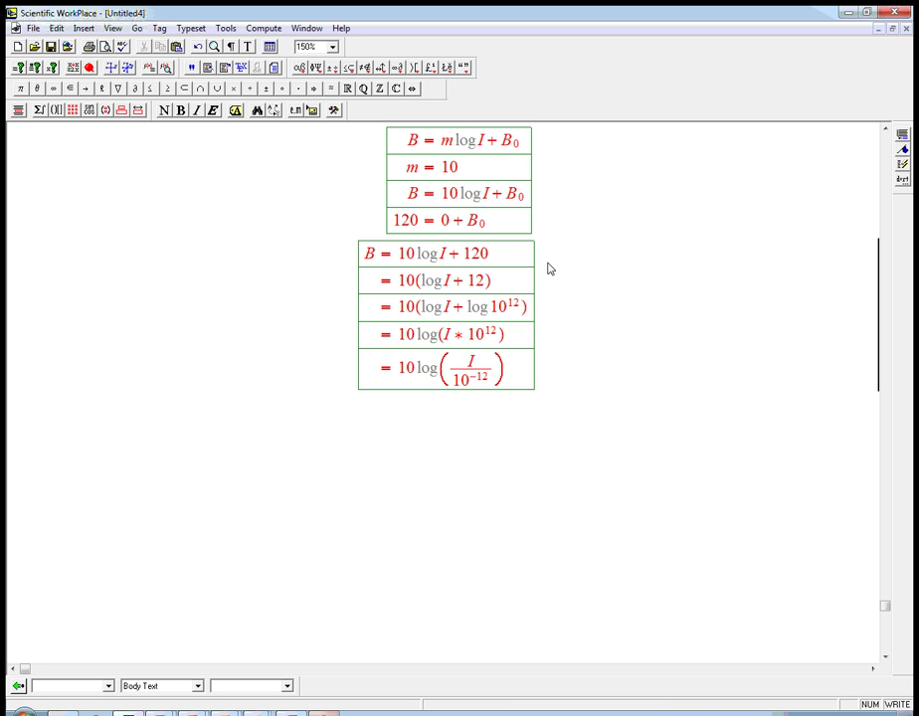
Delete the four setup rows starting with B = m log I + B₀
{"action": "left_click", "coordinate": [885, 130]}
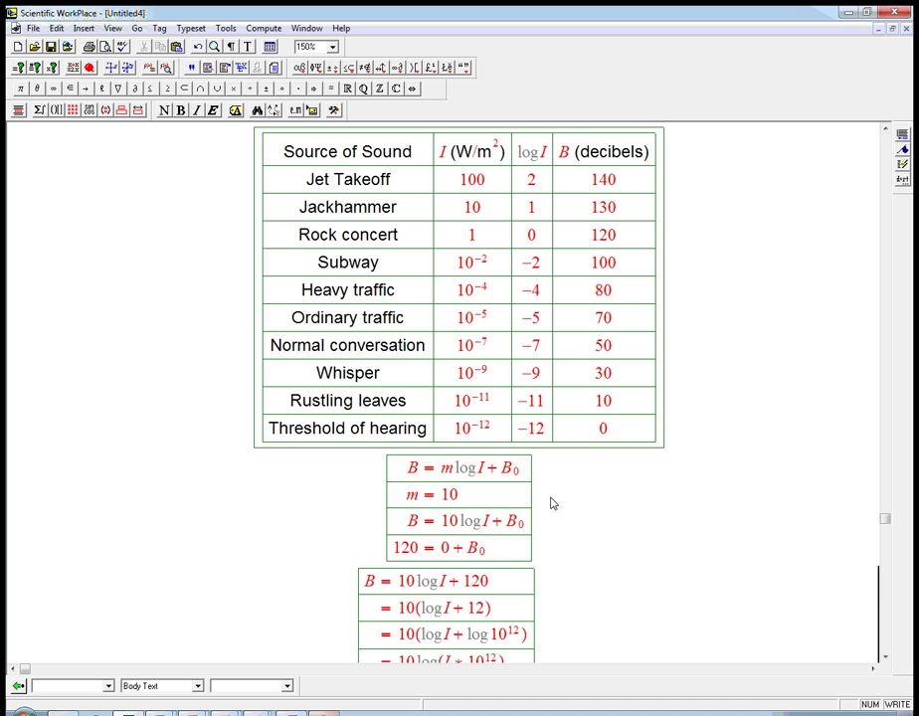
{"action": "left_click_drag", "start_coordinate": [511, 503], "coordinate": [463, 506]}
{"action": "key", "text": "Delete"}
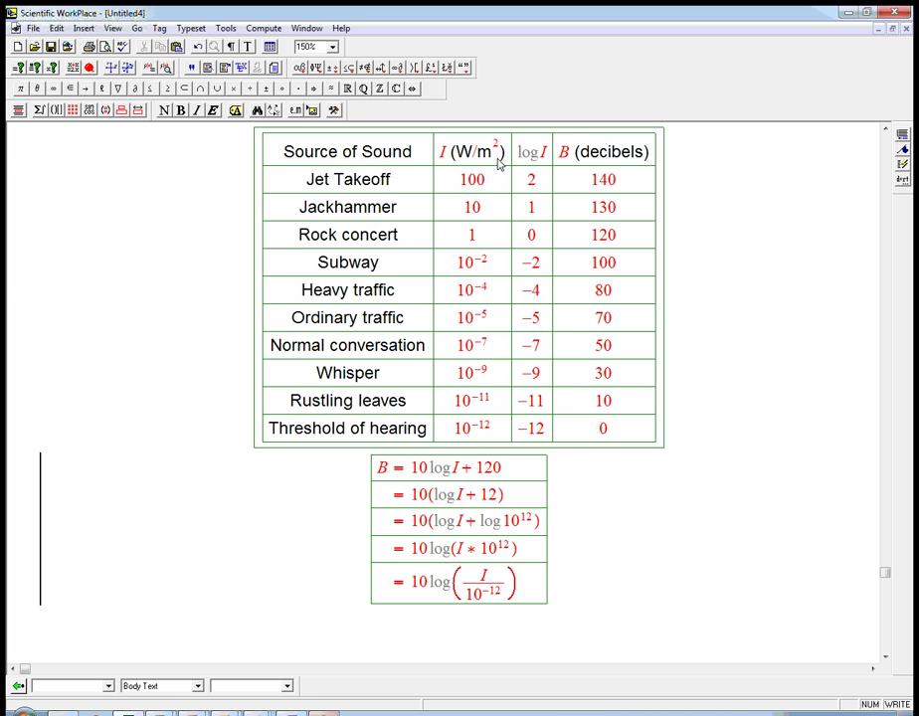
Close the derivation with a new row = 10 log(I/I₀)
{"action": "left_click", "coordinate": [428, 593]}
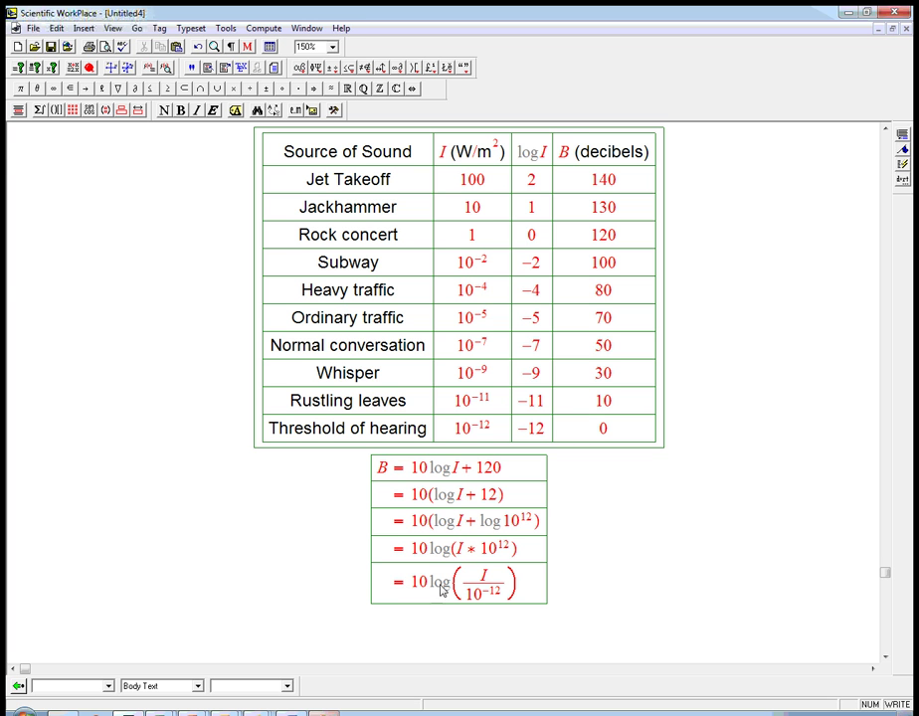
{"action": "left_click", "coordinate": [524, 589]}
{"action": "key", "text": "Return"}
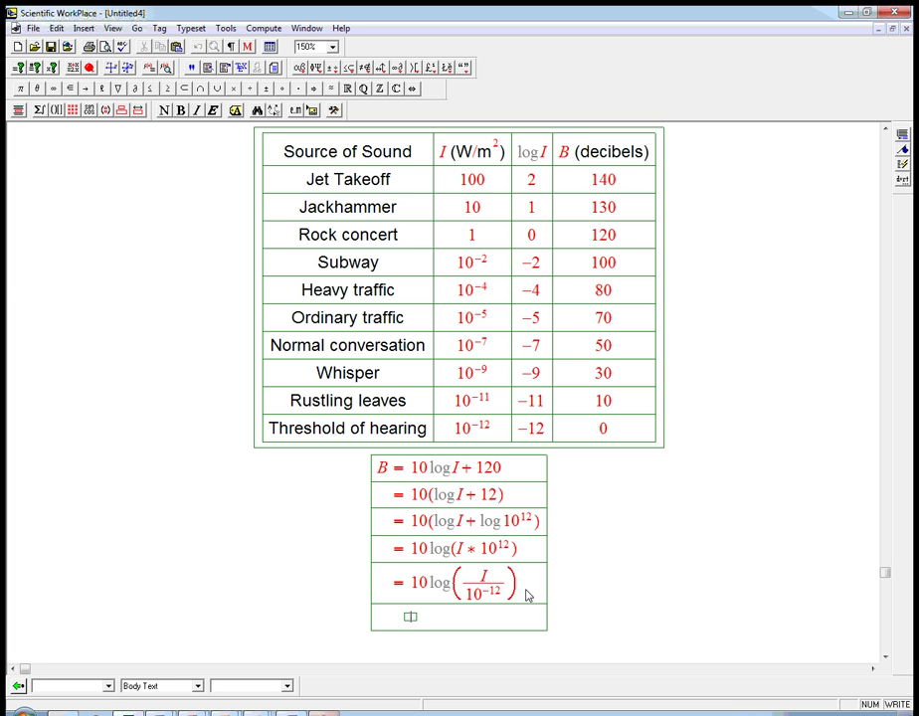
{"action": "type", "text": "= 10 log"}
{"action": "key", "text": "ctrl+9"}
{"action": "key", "text": "ctrl+f"}
{"action": "type", "text": "I/)"}
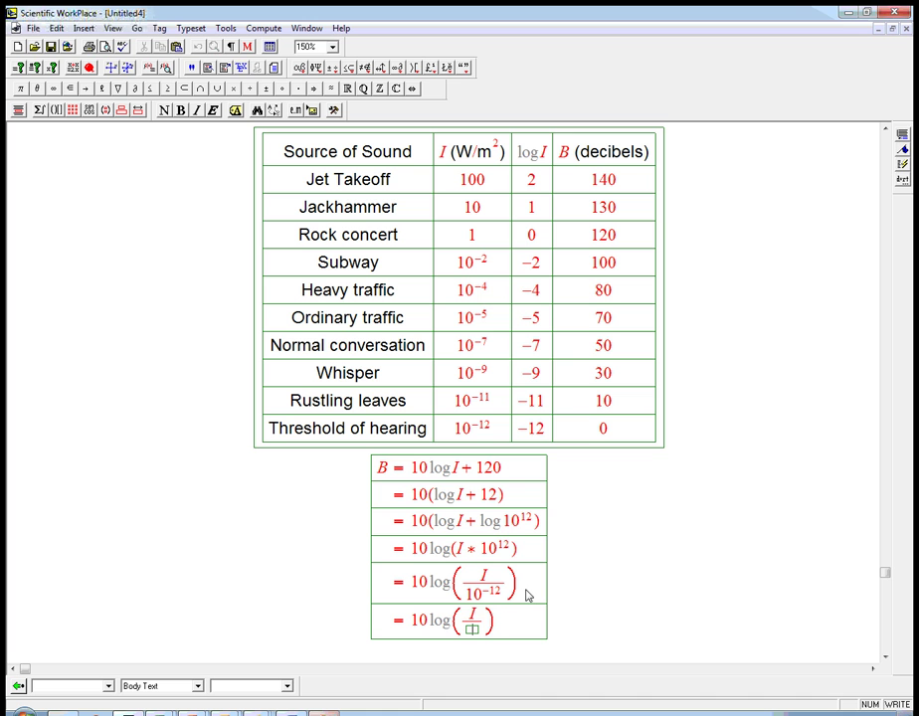
{"action": "key", "text": "Tab"}
{"action": "type", "text": "I"}
{"action": "key", "text": "ctrl+Down"}
{"action": "type", "text": "0"}
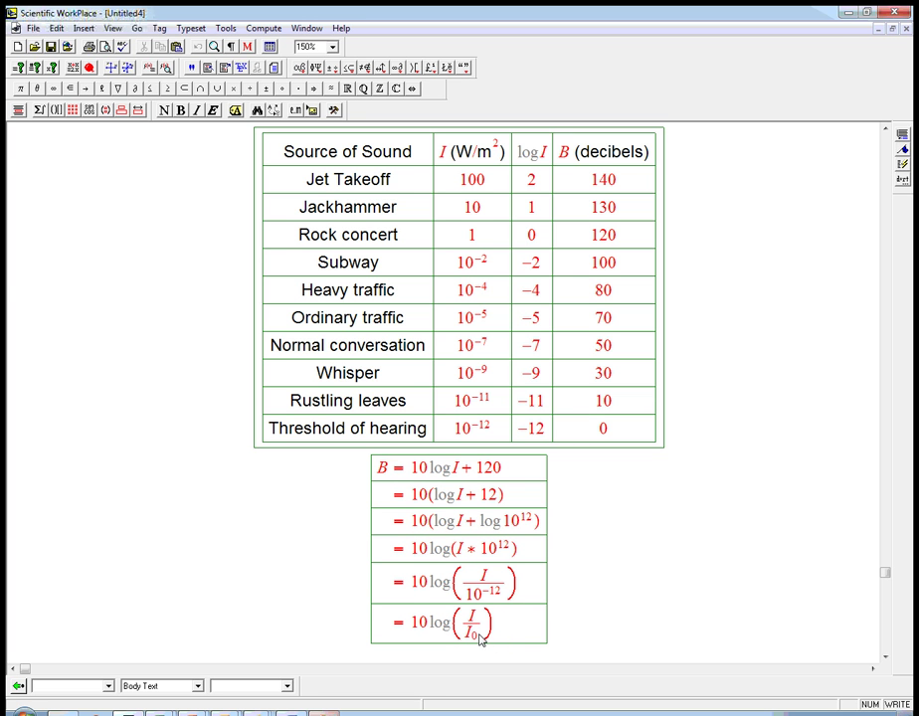
{"action": "type", "text": "=I"}
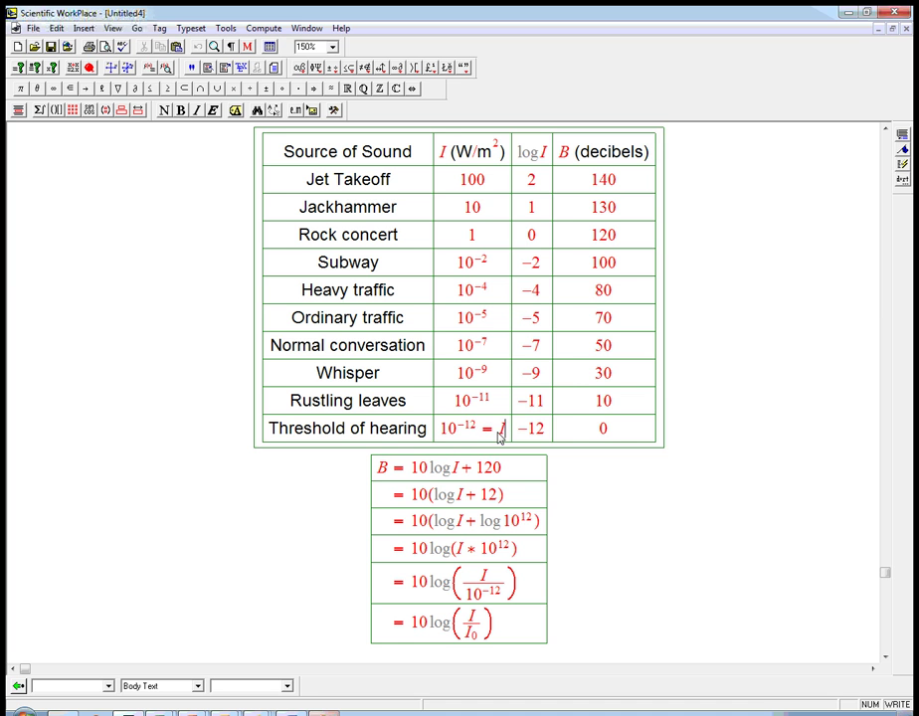
{"action": "key", "text": "ctrl+Down"}
{"action": "type", "text": "0"}
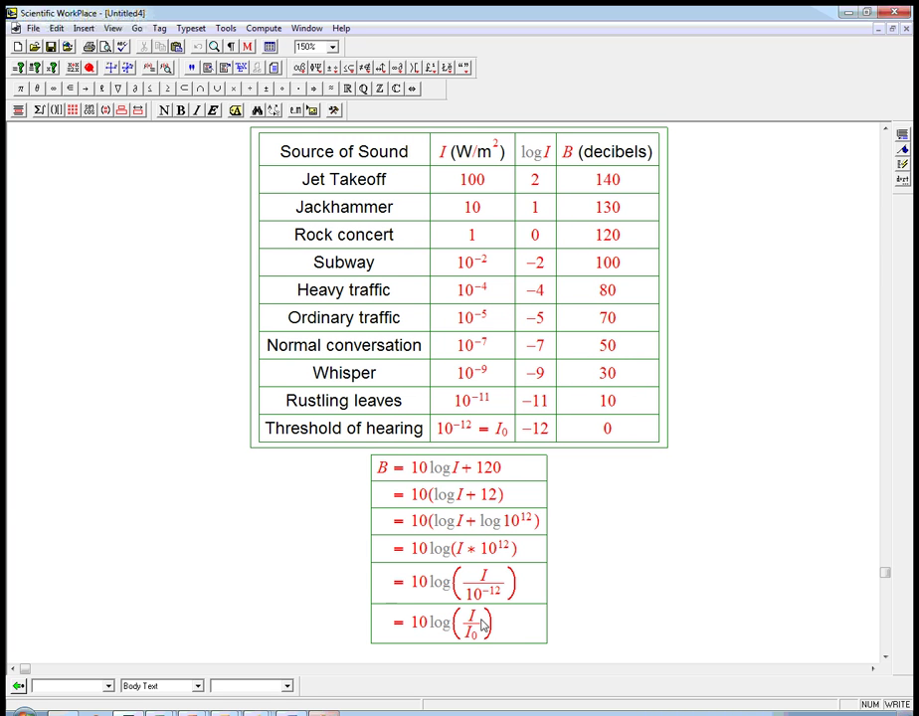
Place the insertion point in the last row ahead of the 10 log term
{"action": "left_click", "coordinate": [476, 640]}
{"action": "left_click", "coordinate": [428, 631]}
{"action": "left_click", "coordinate": [412, 631]}
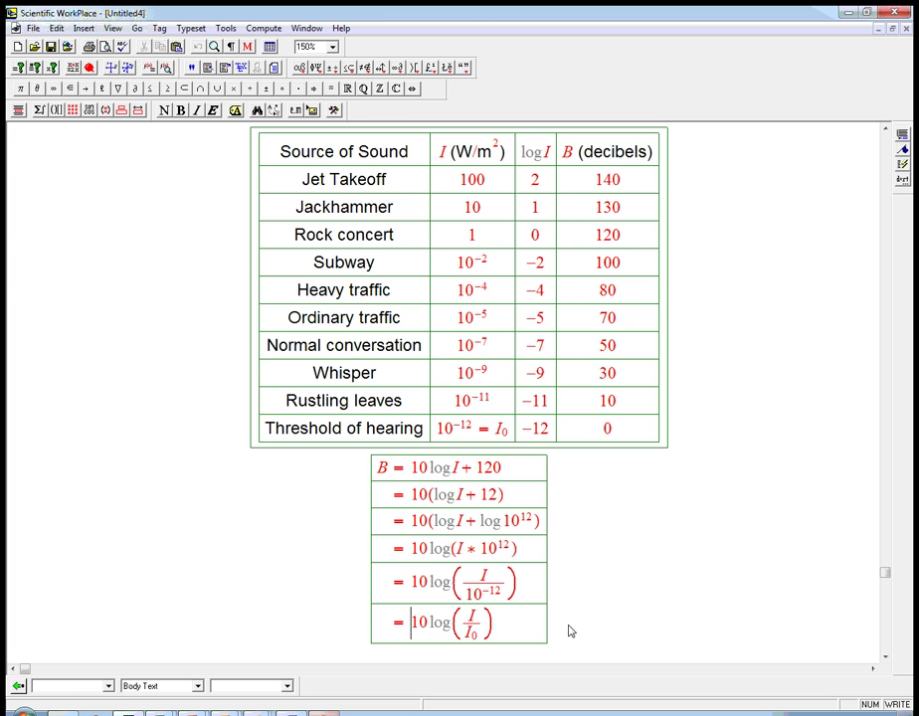